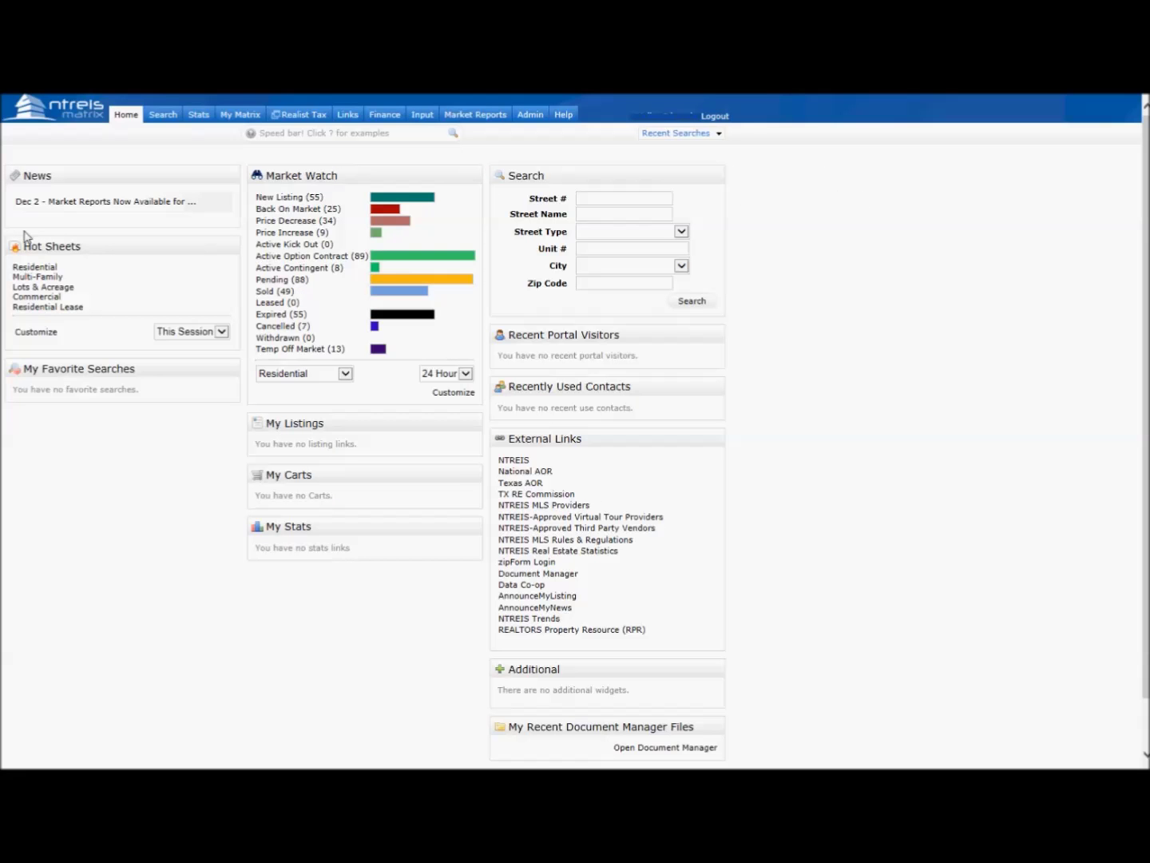
Go to the Custom Exports manager through My Matrix account settings
click(242, 116)
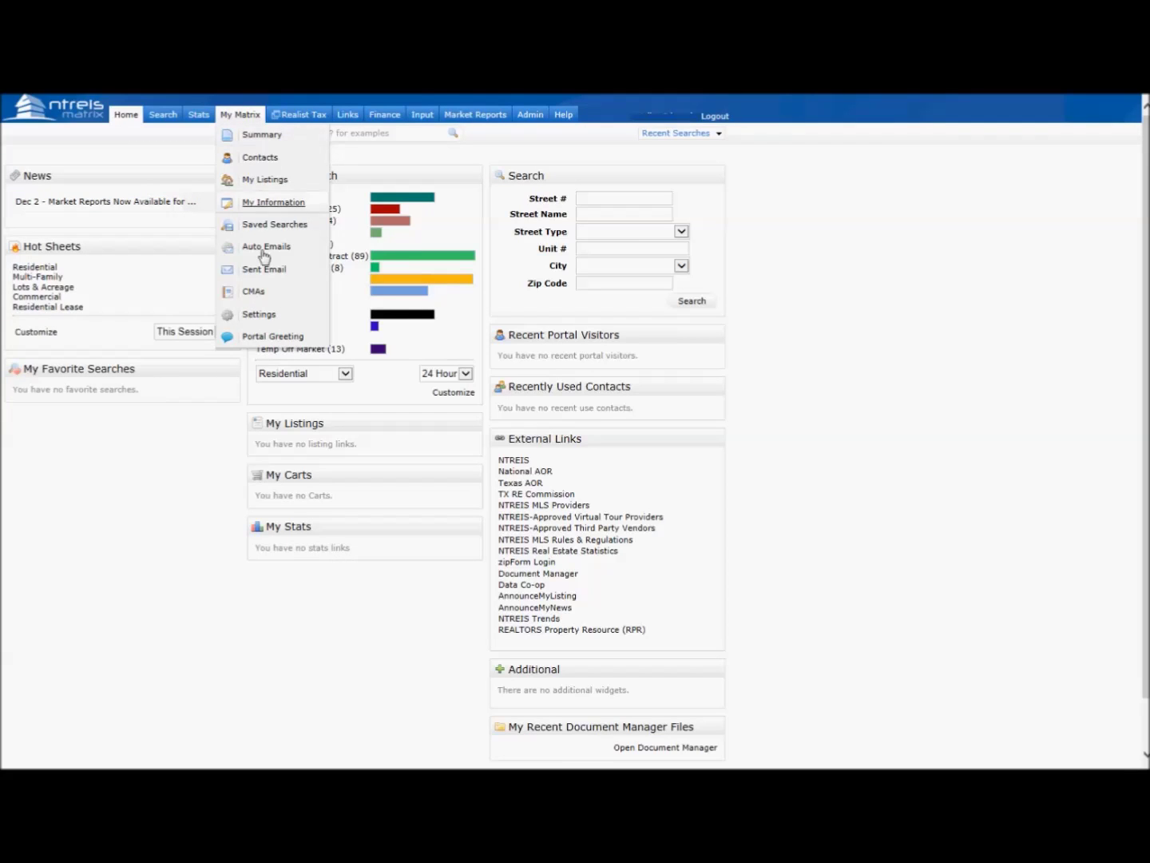
click(259, 316)
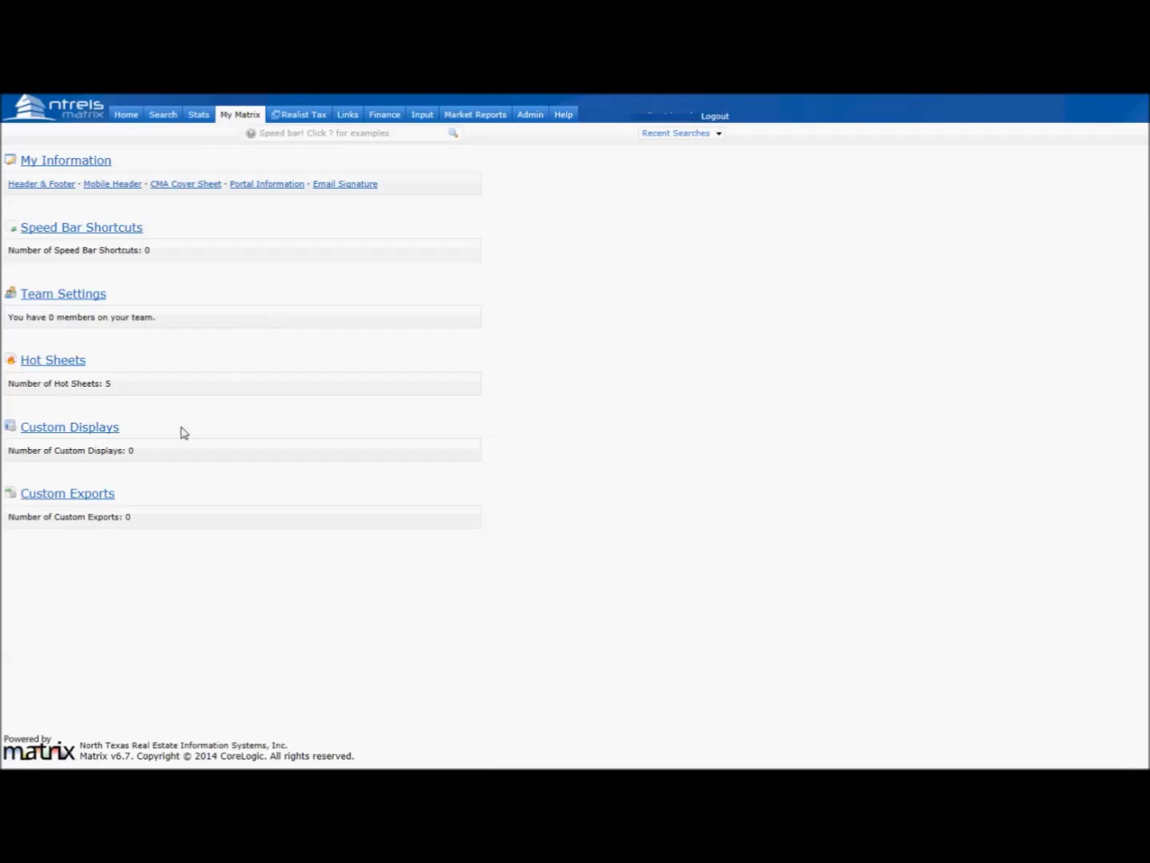
click(78, 496)
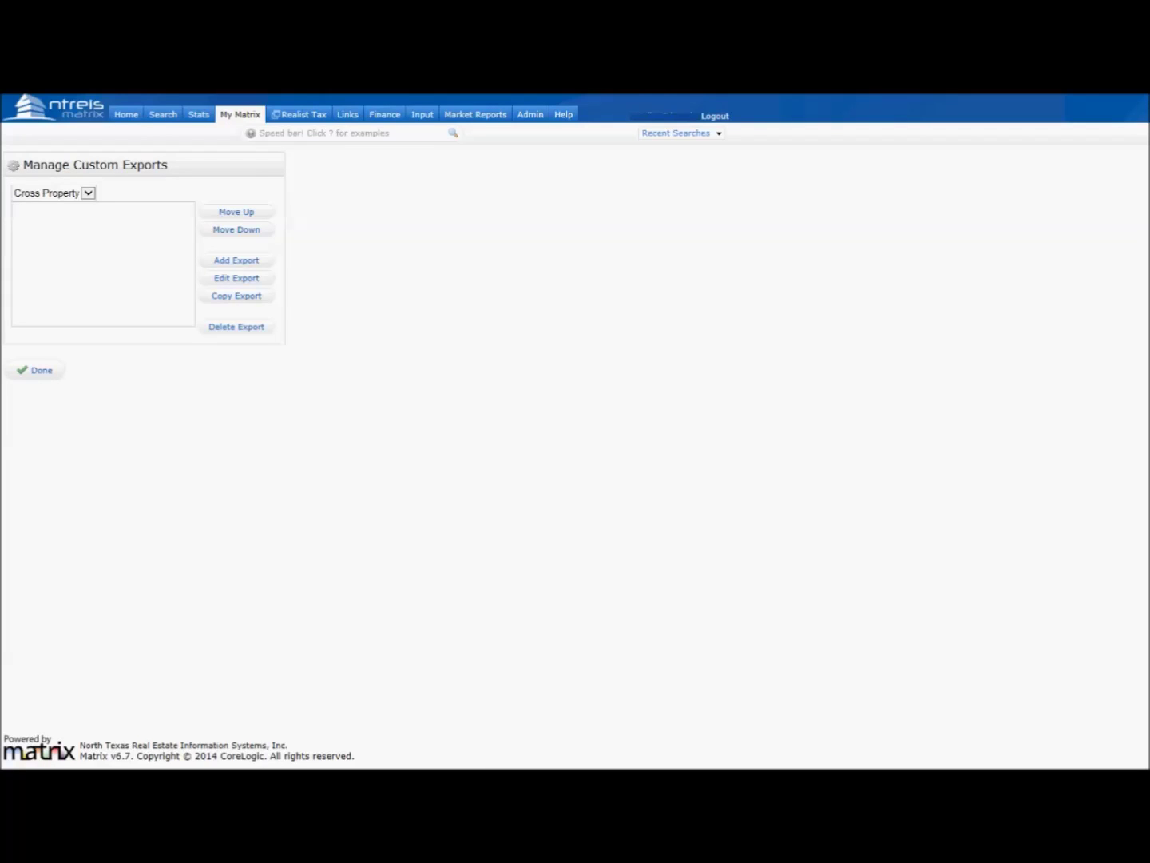
Start a new export named PAIRS with 1st Financing, Accessory Unit Type and Accessory Unit YN fields
click(224, 264)
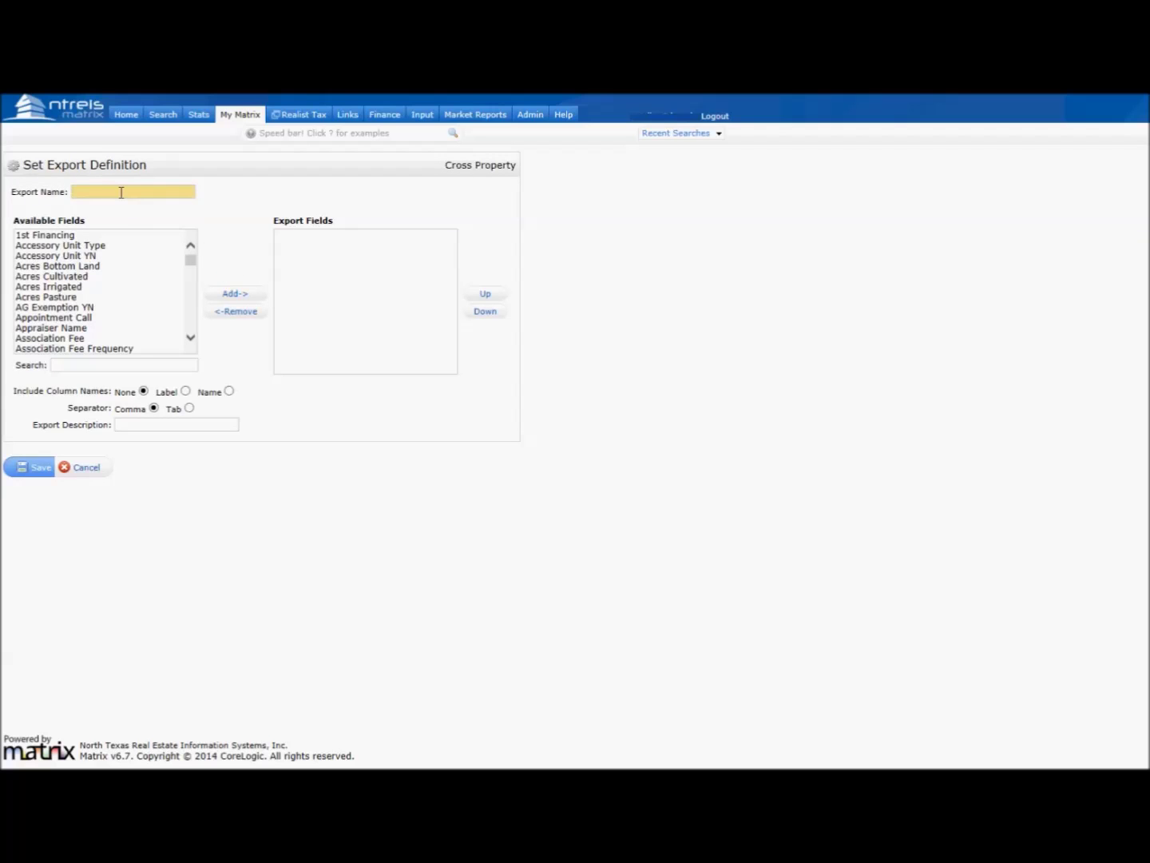
text(PAIRS)
click(56, 236)
click(235, 296)
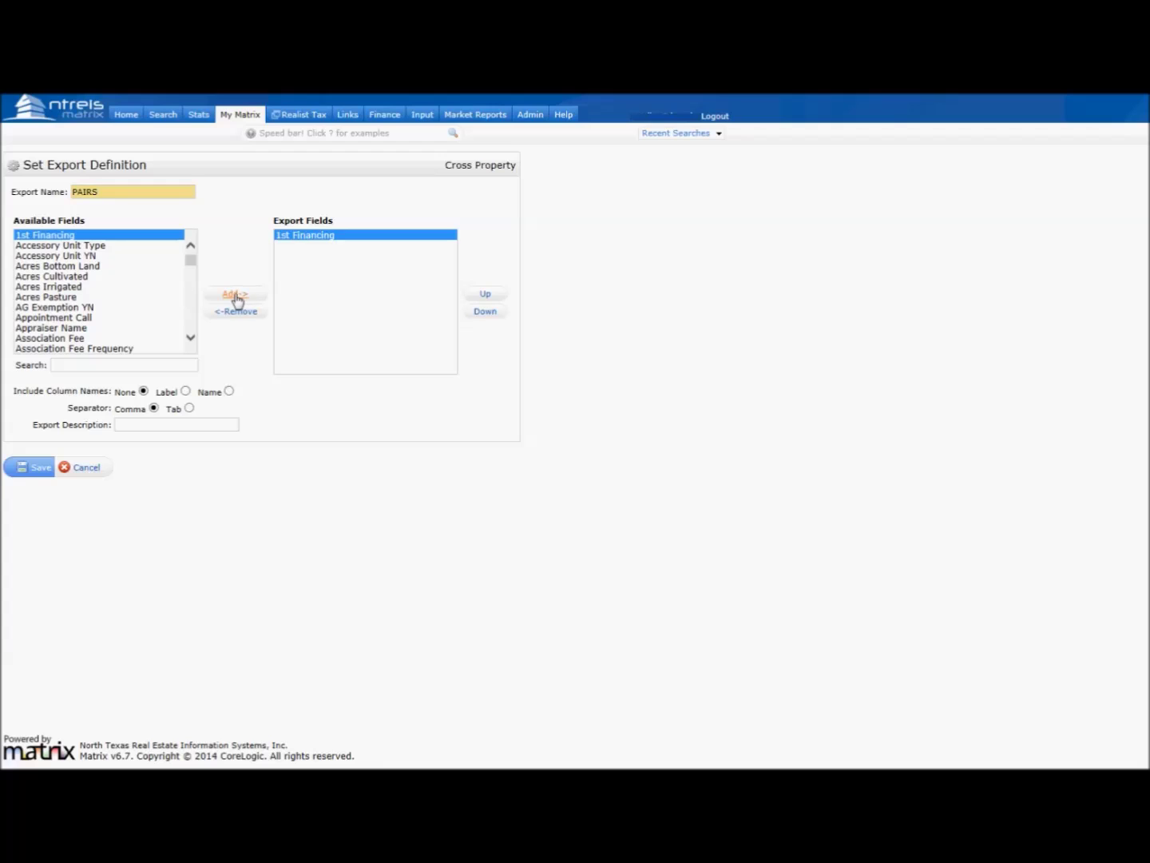
click(53, 246)
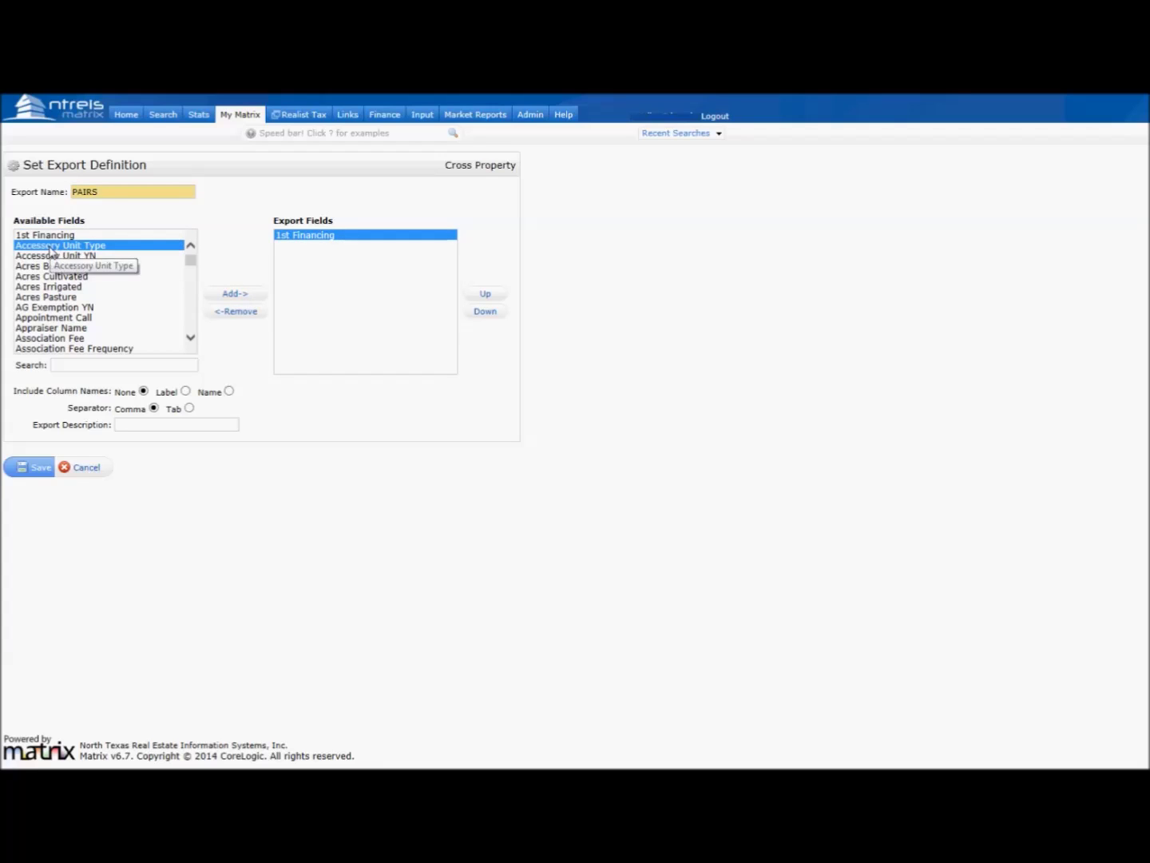
click(234, 295)
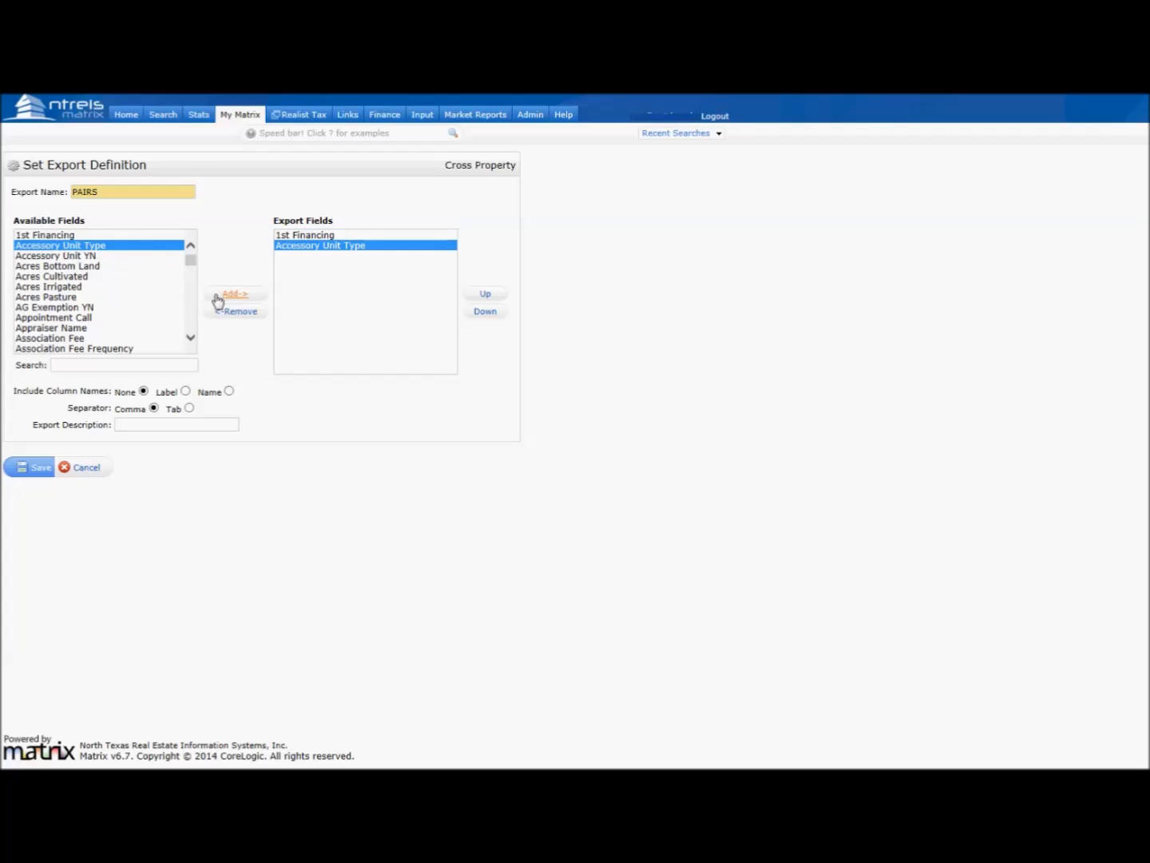
click(59, 257)
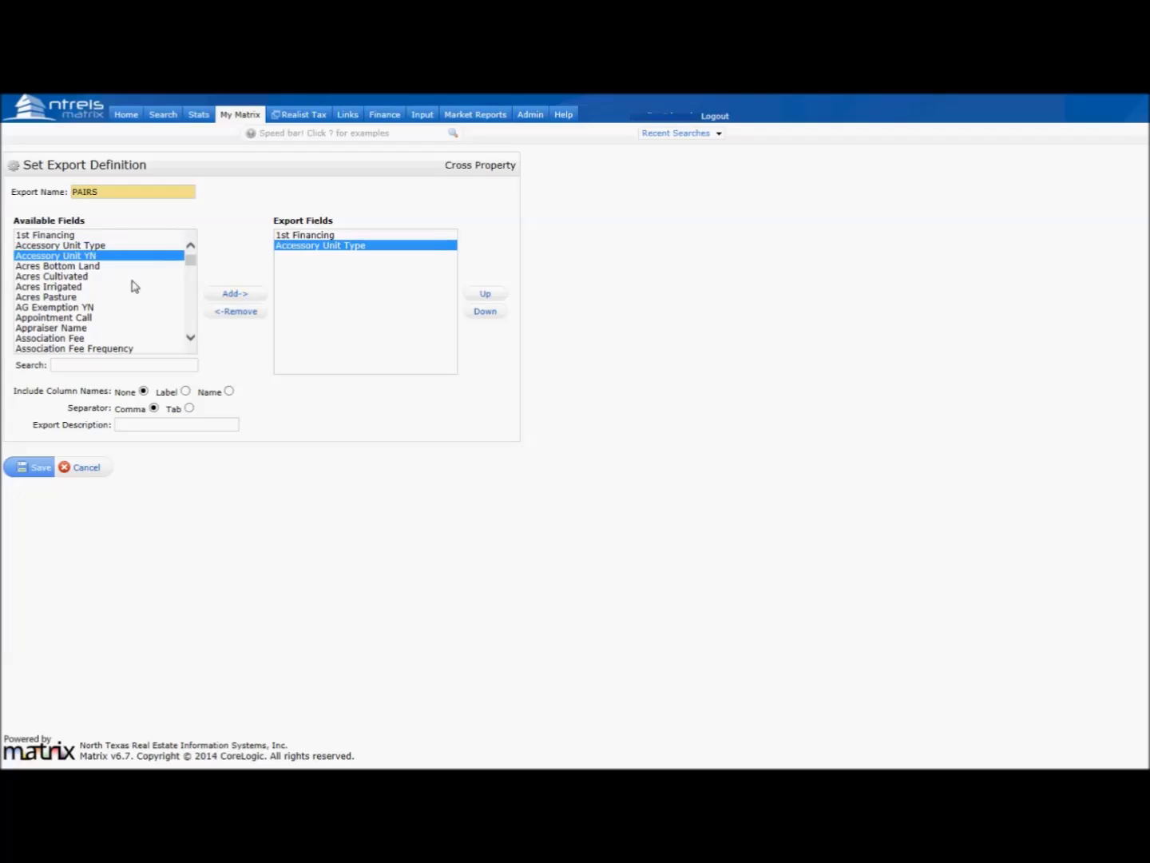
click(230, 297)
Add Acres Bottom Land through Association Fee Frequency, use label column names and tab separators, and save
click(91, 269)
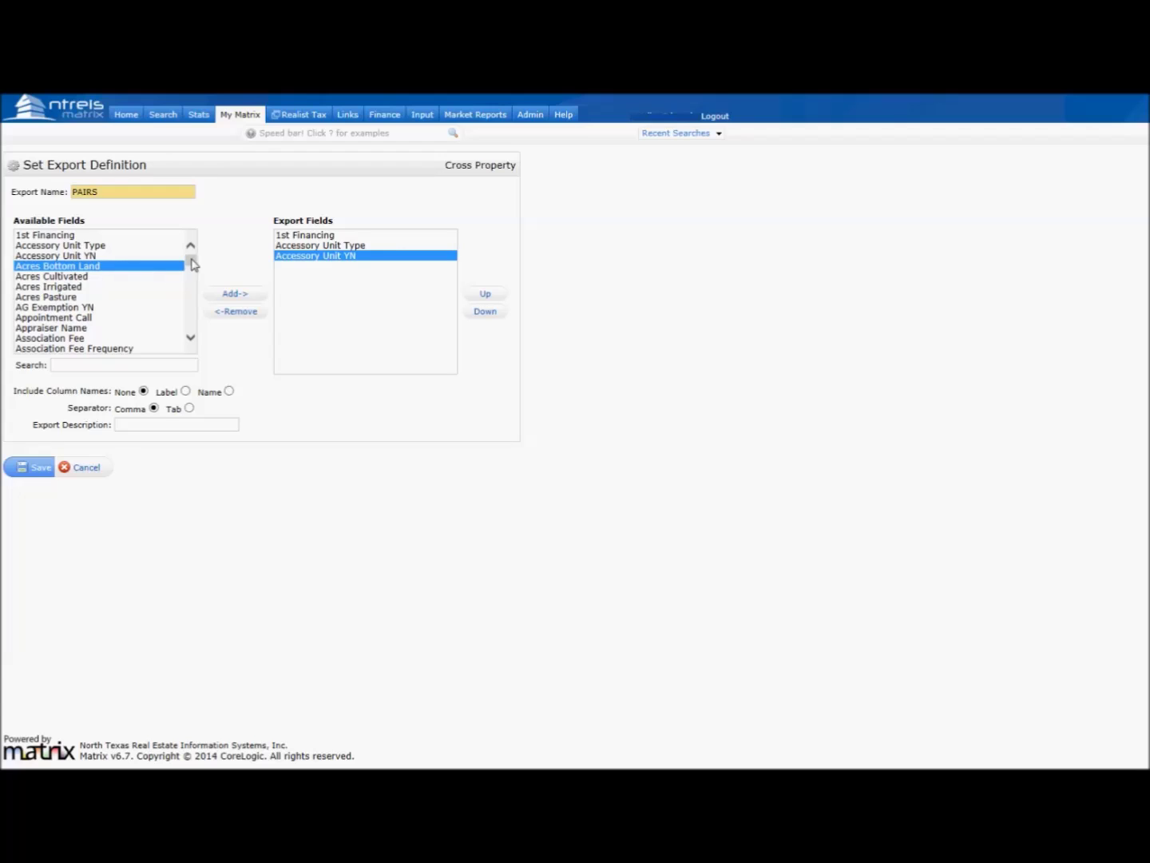
shift+click(90, 354)
drag(90, 354, 308, 367)
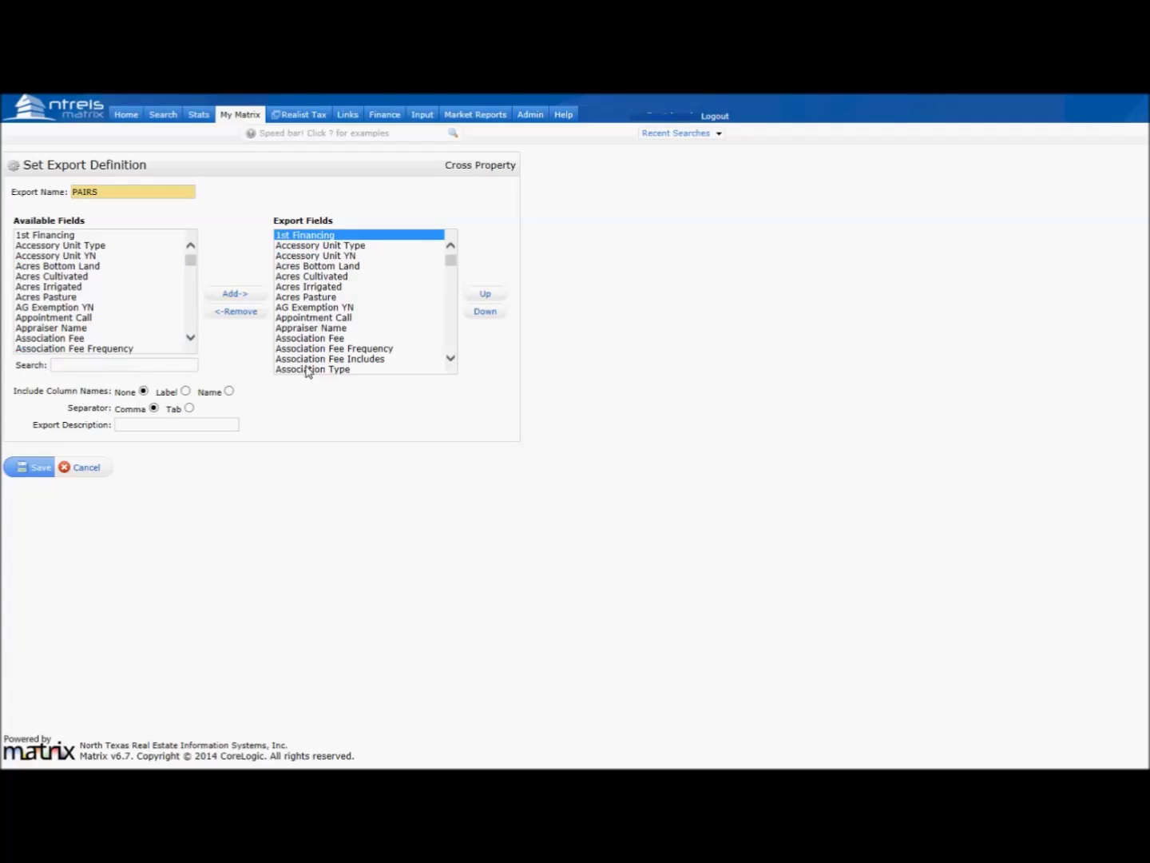
click(184, 391)
click(189, 409)
click(35, 470)
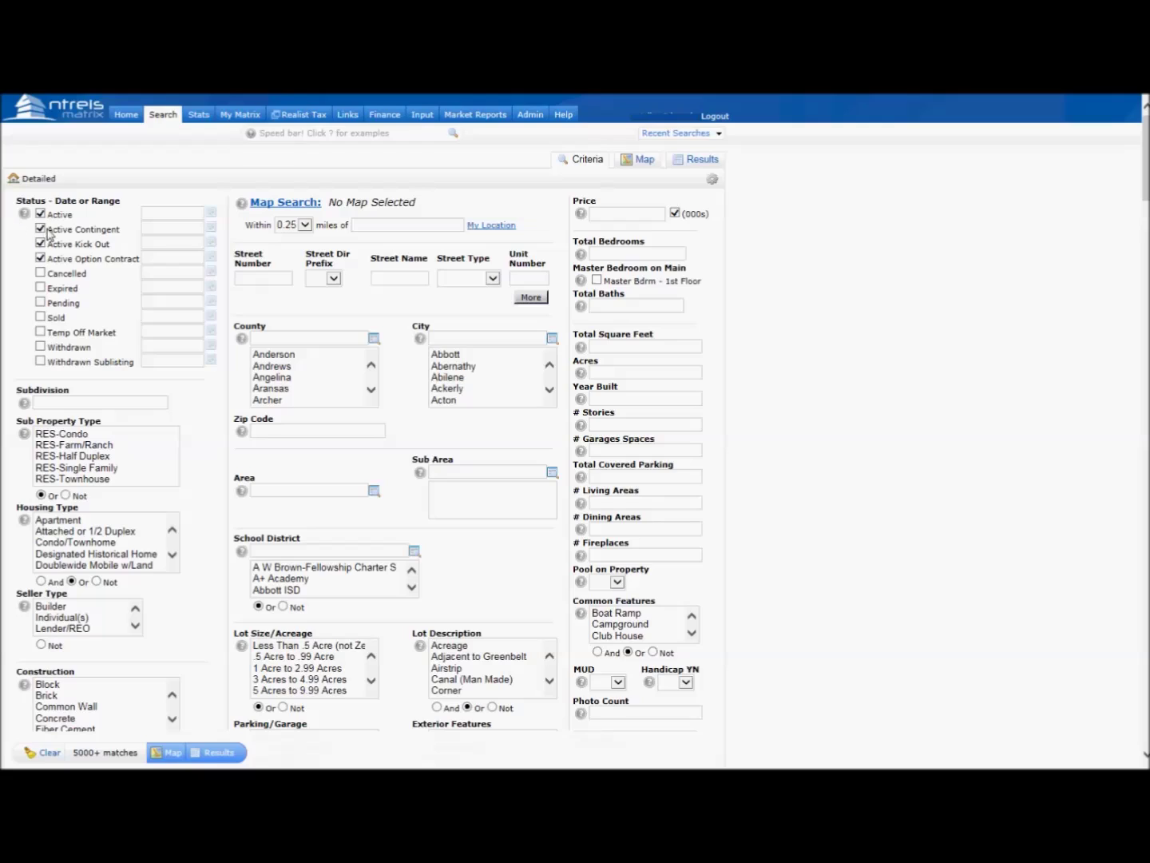
Include Pending and Sold listings from the last 0-90 days and map the 3806 results
click(41, 303)
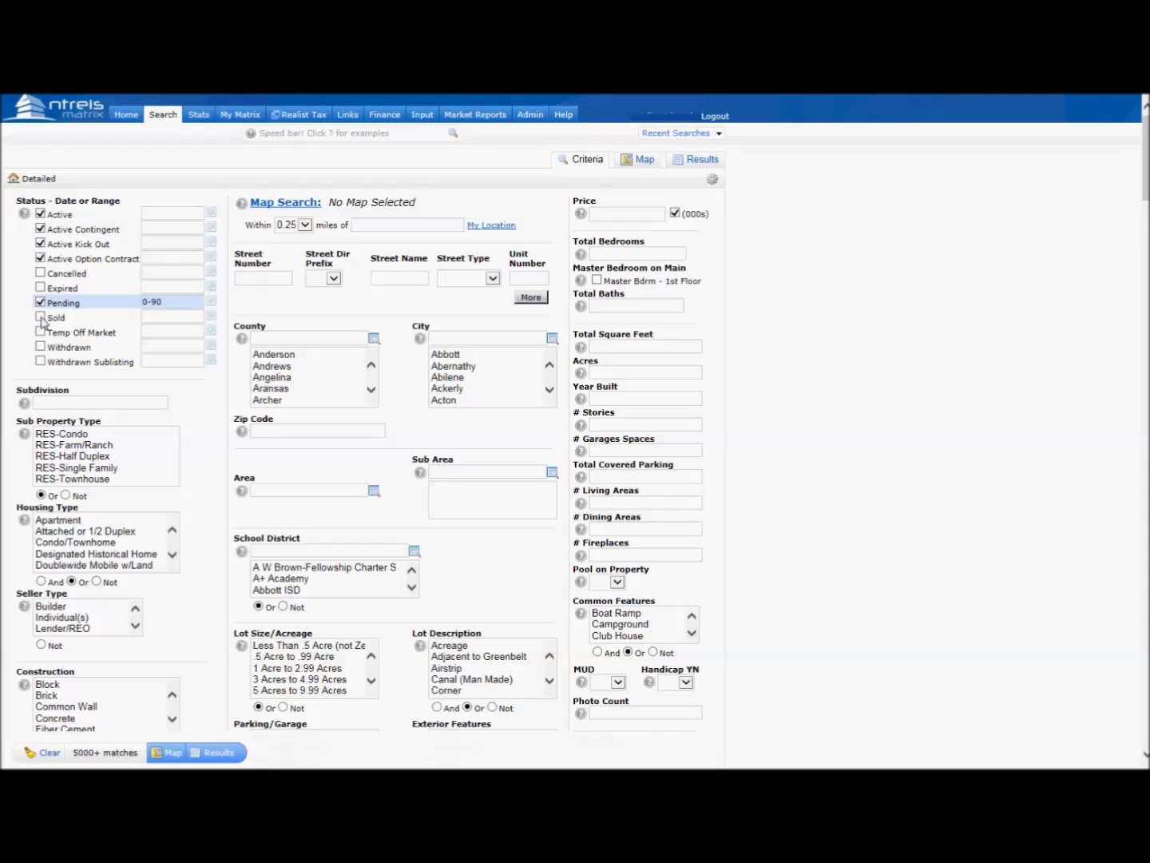
click(40, 319)
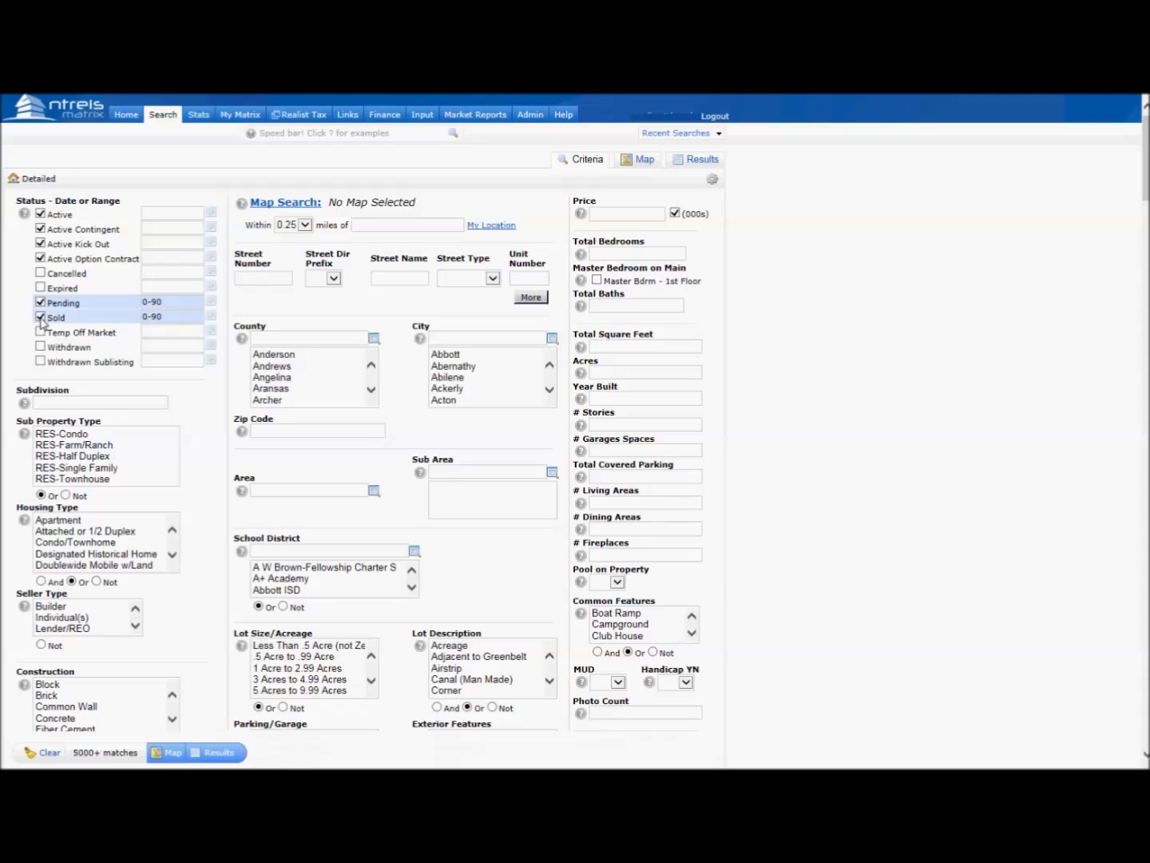
click(640, 163)
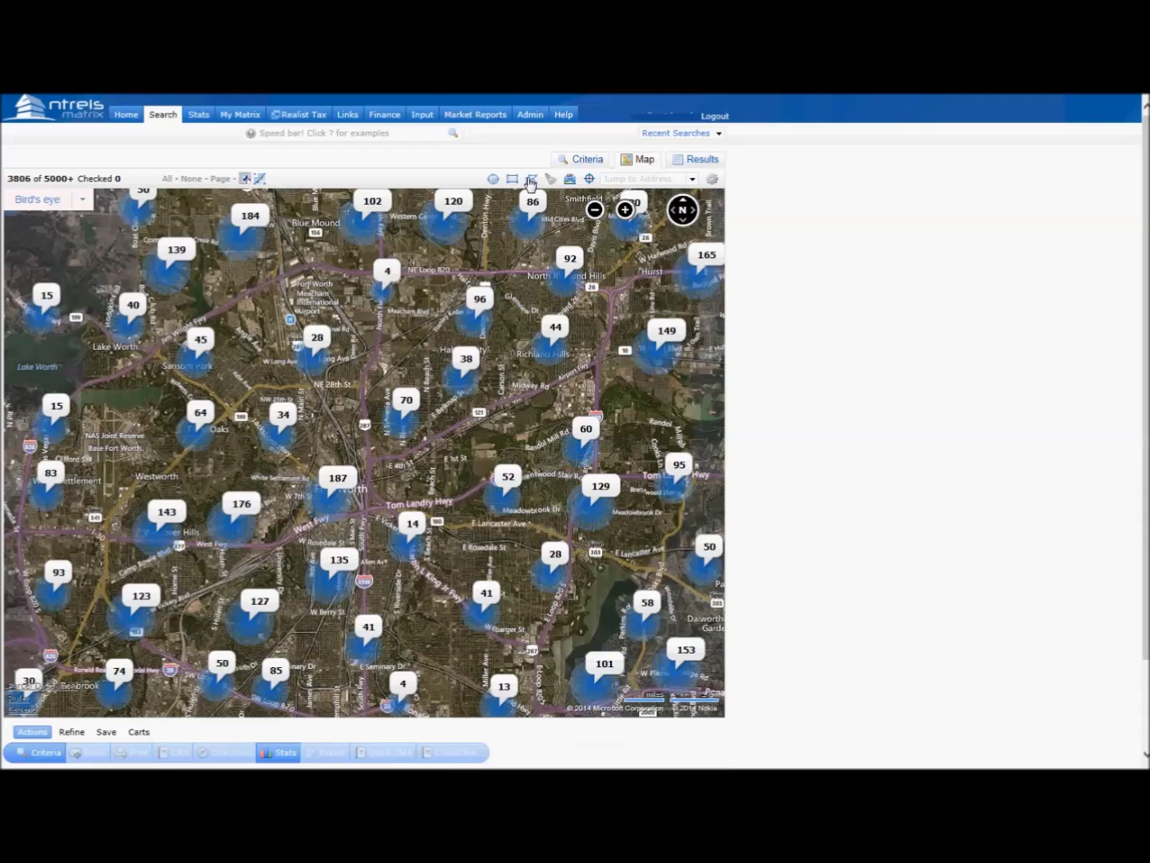
Draw a polygon starting near E 4th St east of downtown Fort Worth, limiting results to 292 listings
click(531, 180)
click(390, 478)
click(392, 633)
click(611, 644)
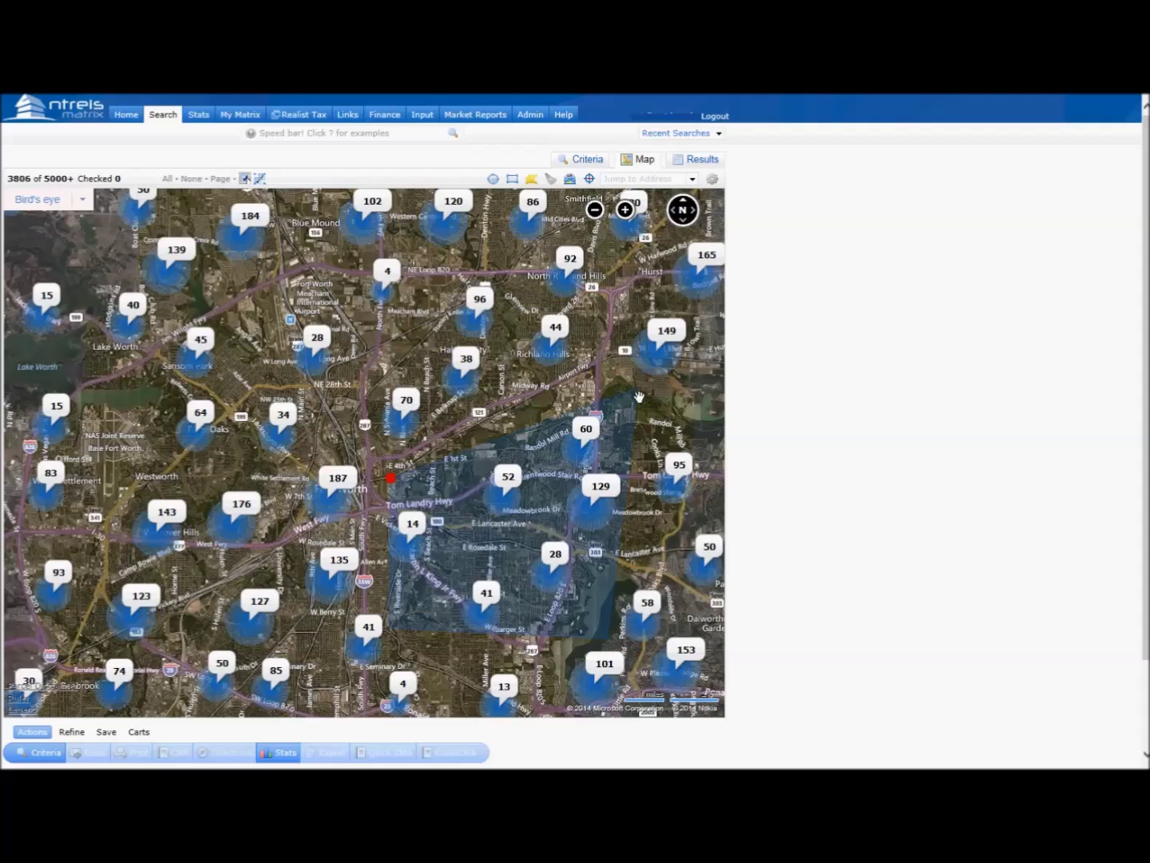
click(390, 478)
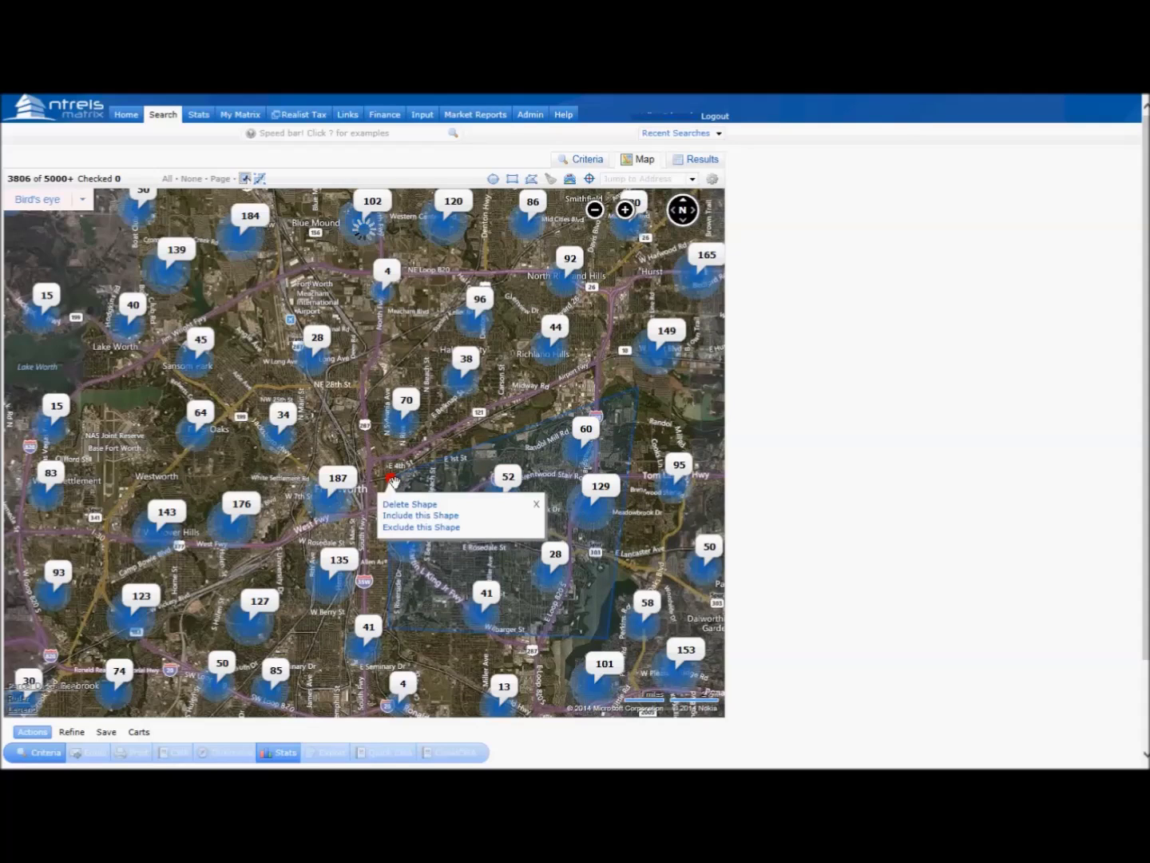
click(654, 211)
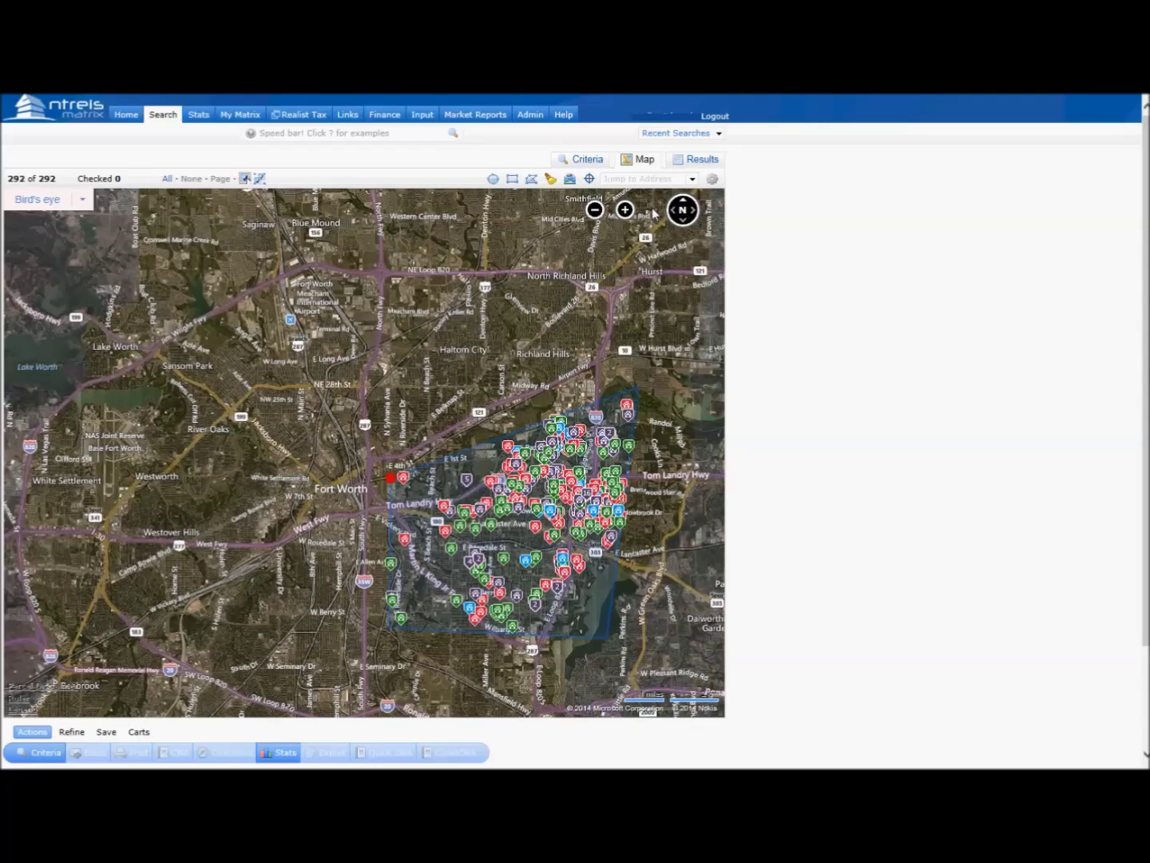
Show the 292 listings as a results table with 100 listings per page
click(699, 163)
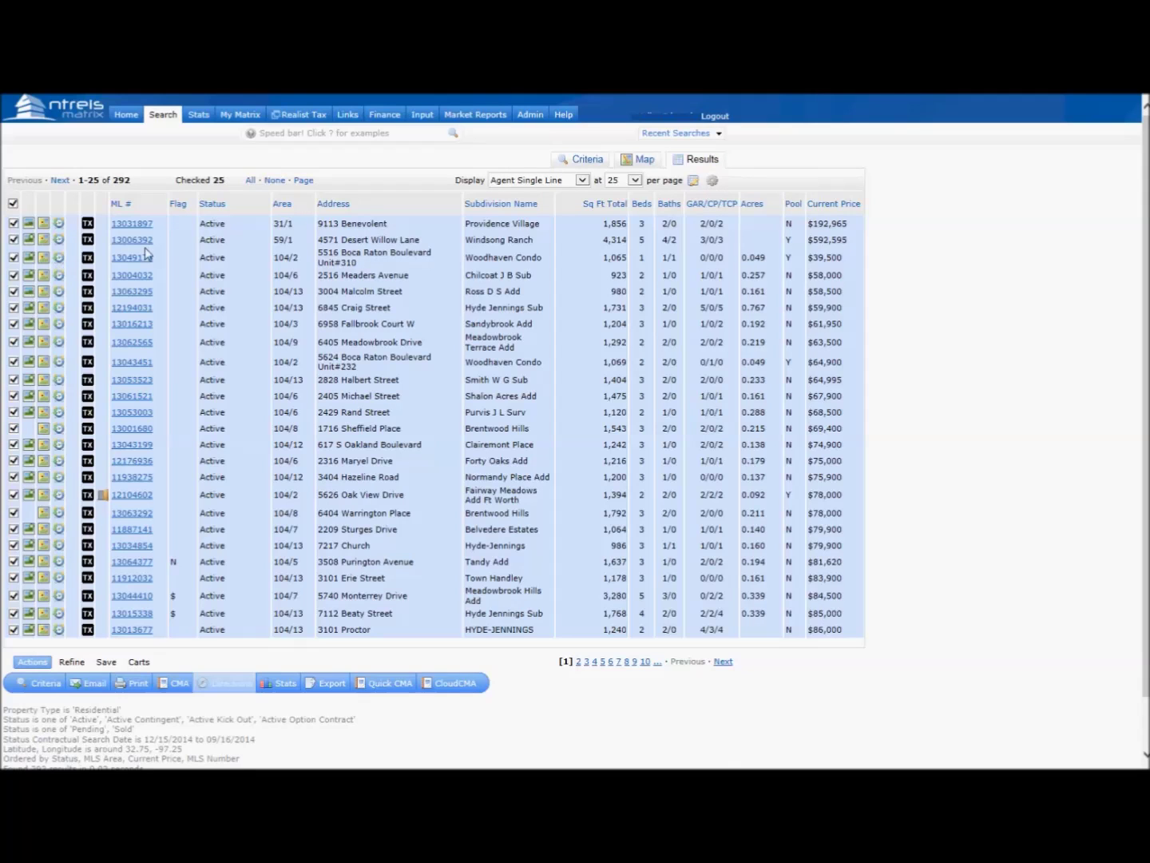
click(637, 181)
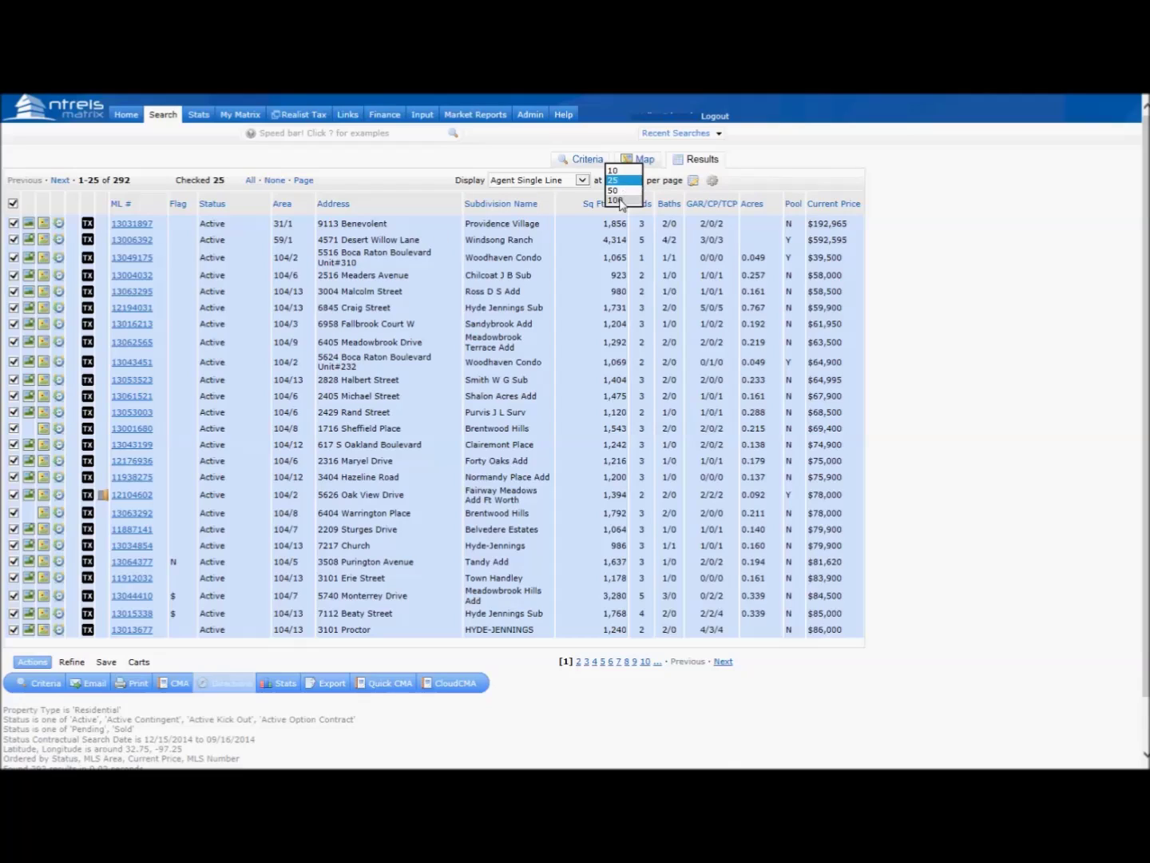
click(616, 200)
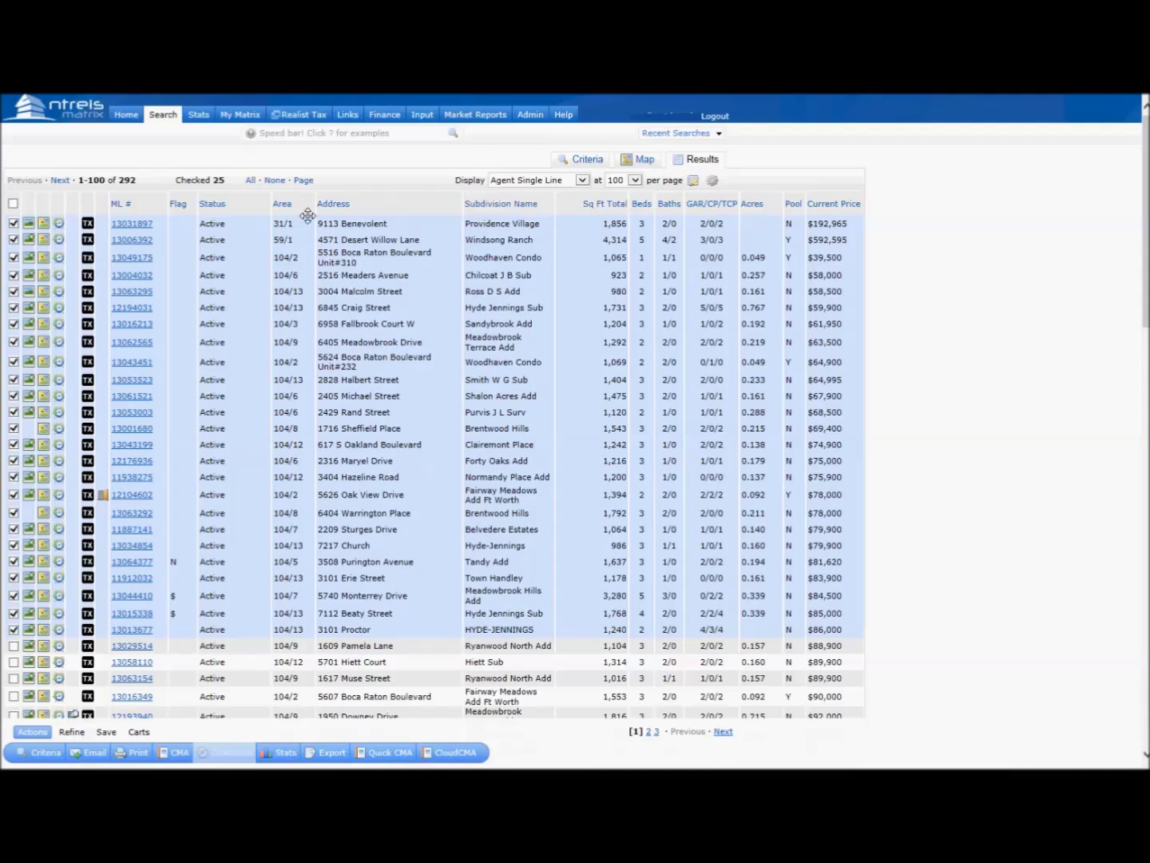
Check every listing on all three results pages
click(12, 205)
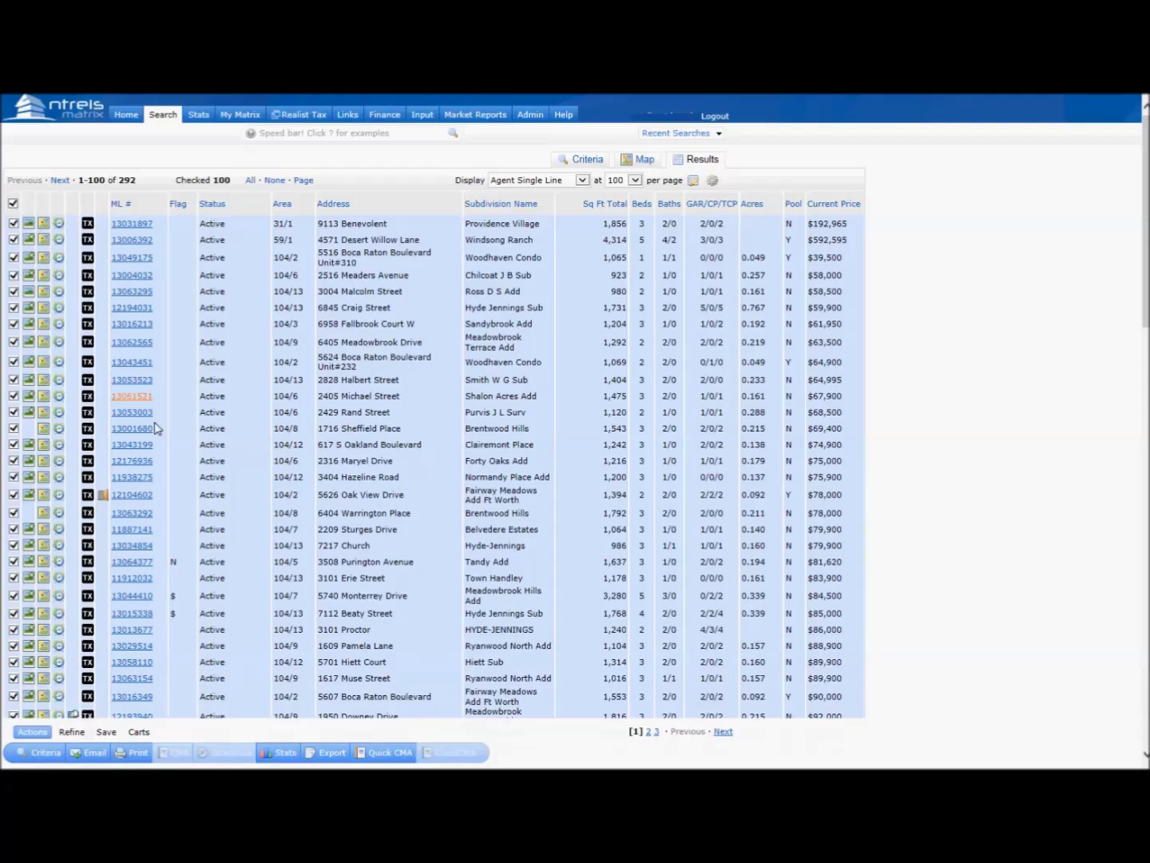
click(722, 733)
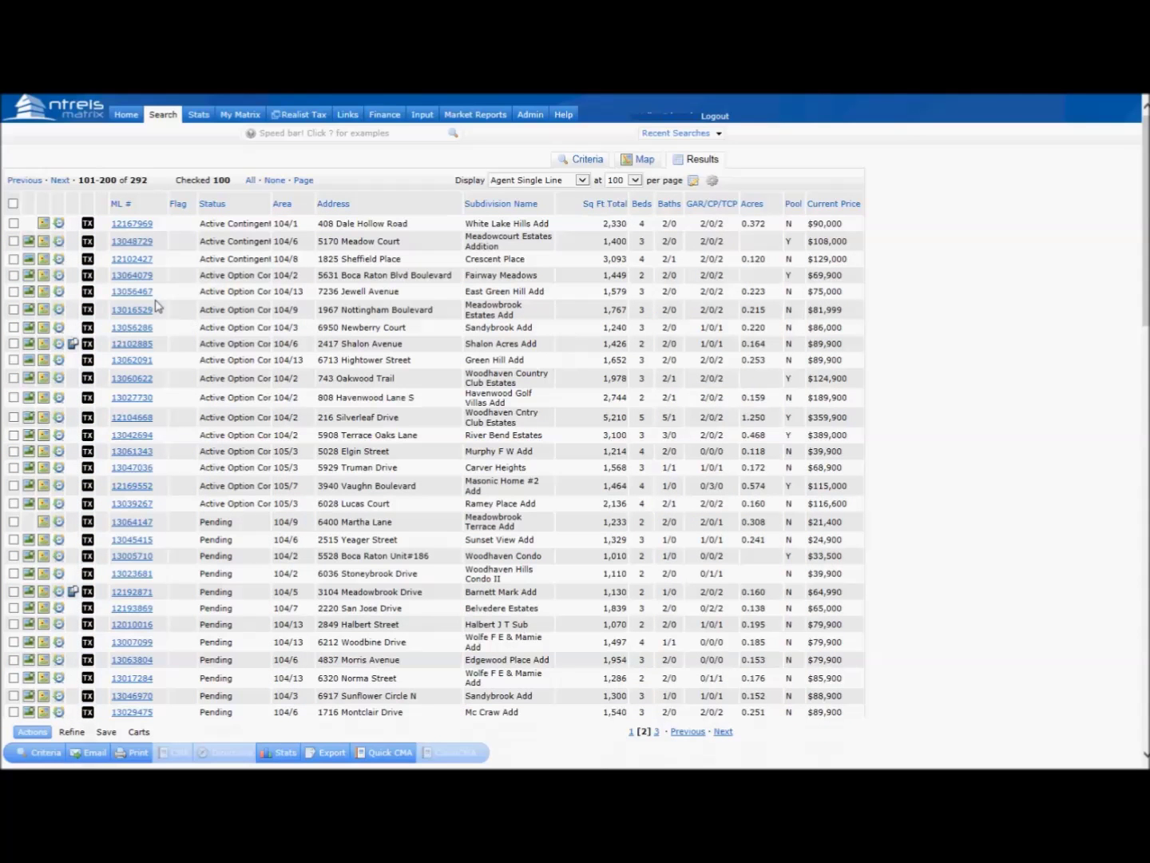
click(13, 204)
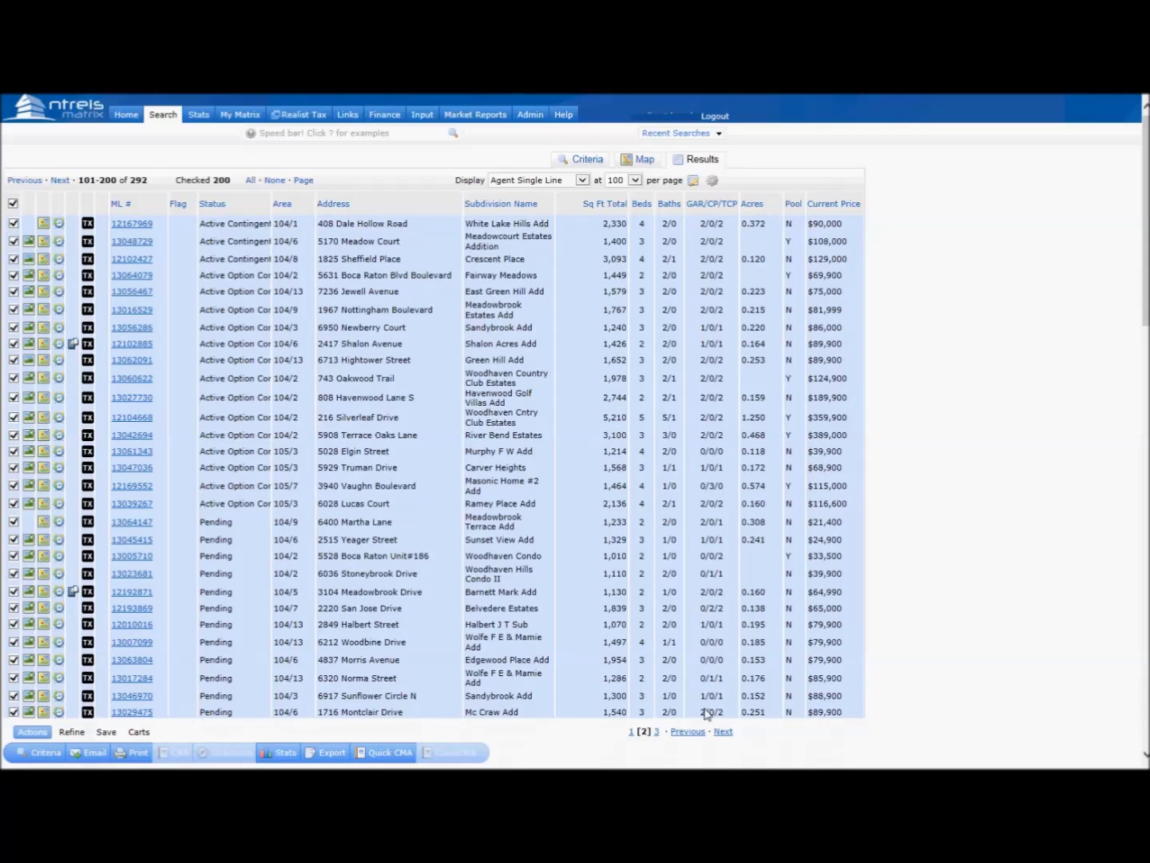
click(723, 733)
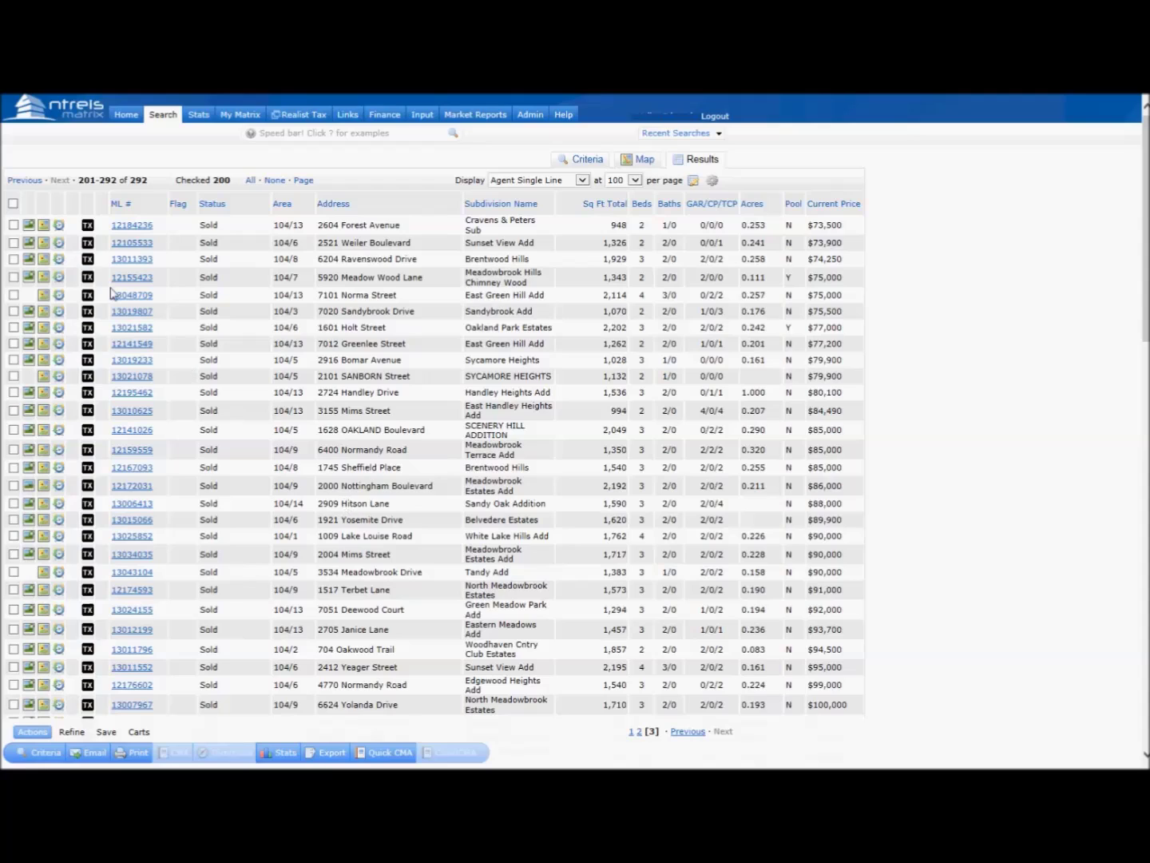
click(13, 206)
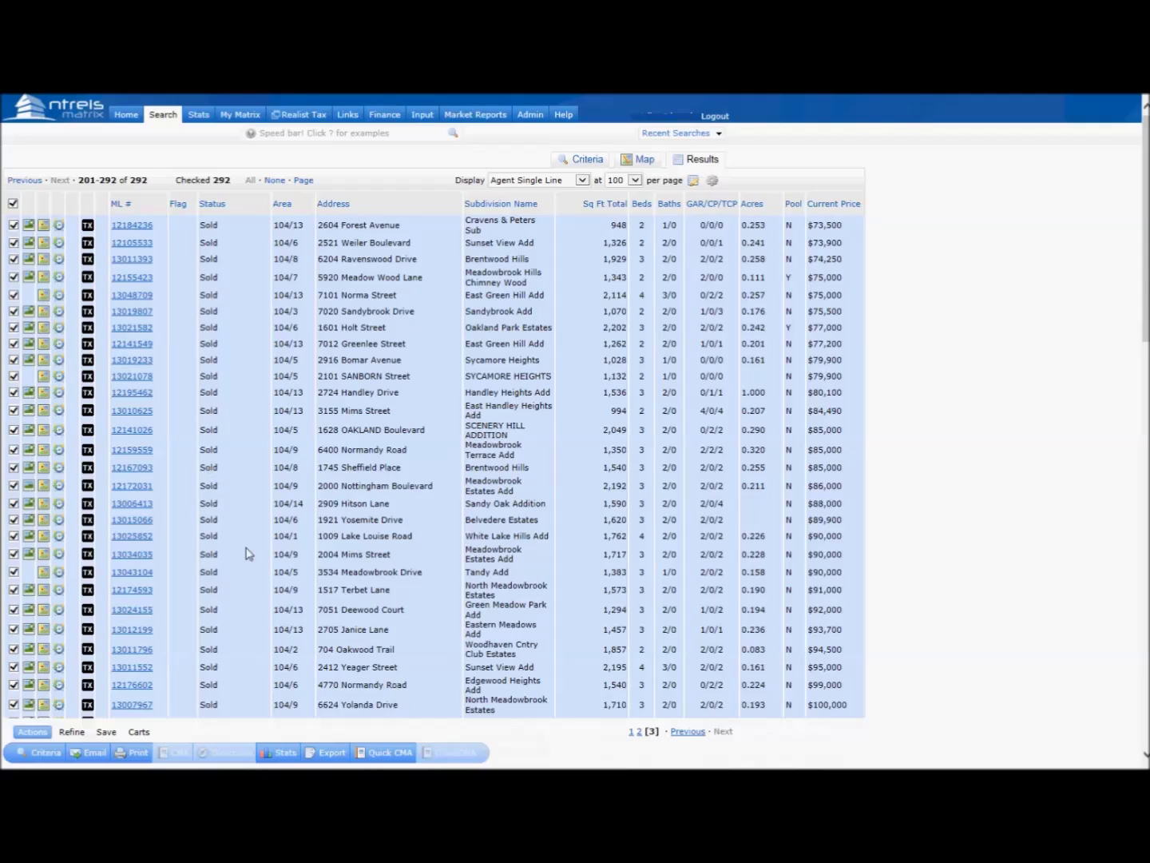
Export the 292 checked listings in PAIRS format and save the download as PAIRS.txt
click(332, 752)
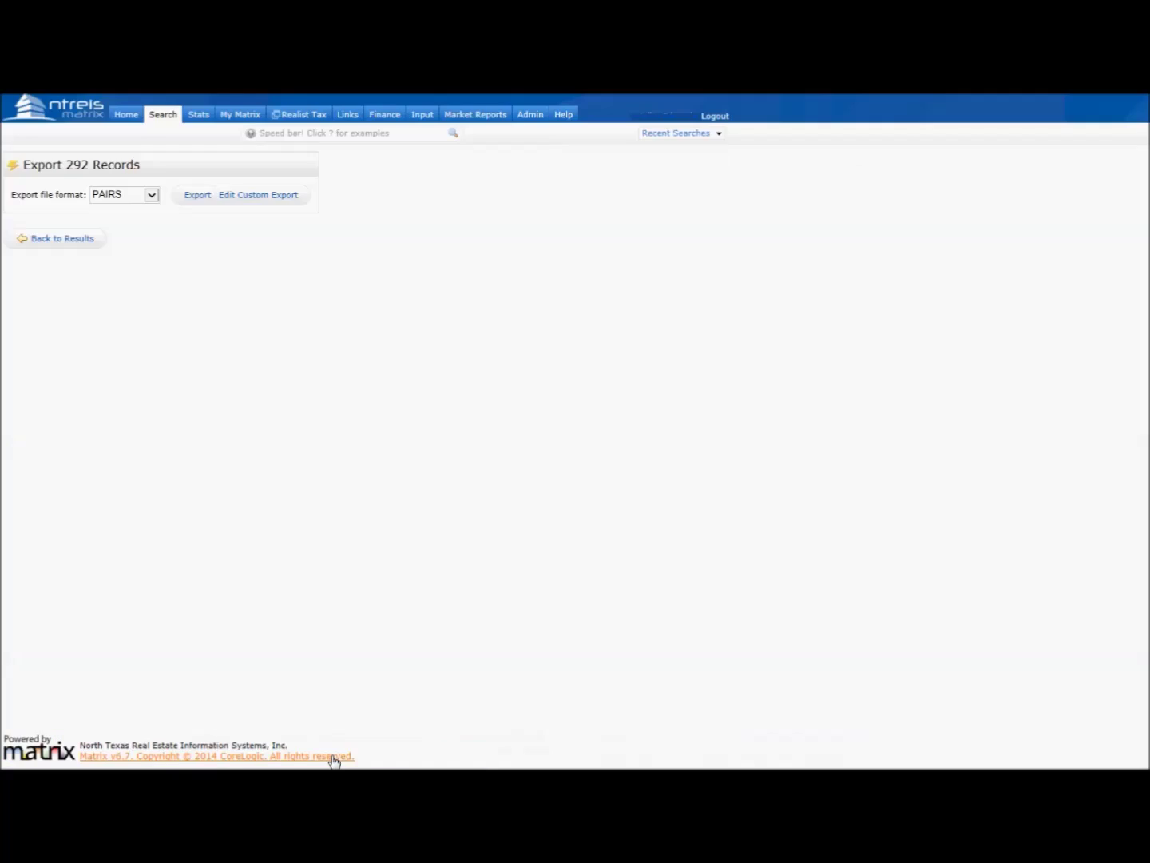
click(192, 200)
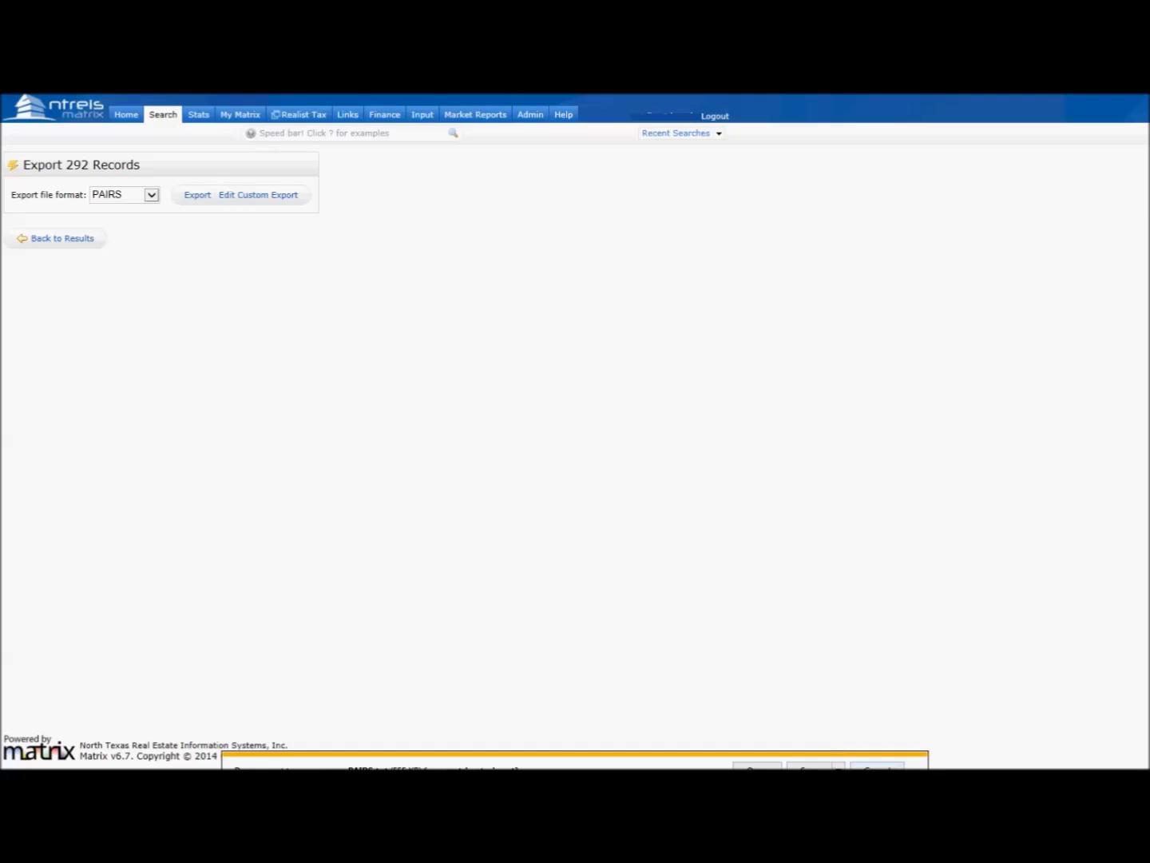
click(838, 766)
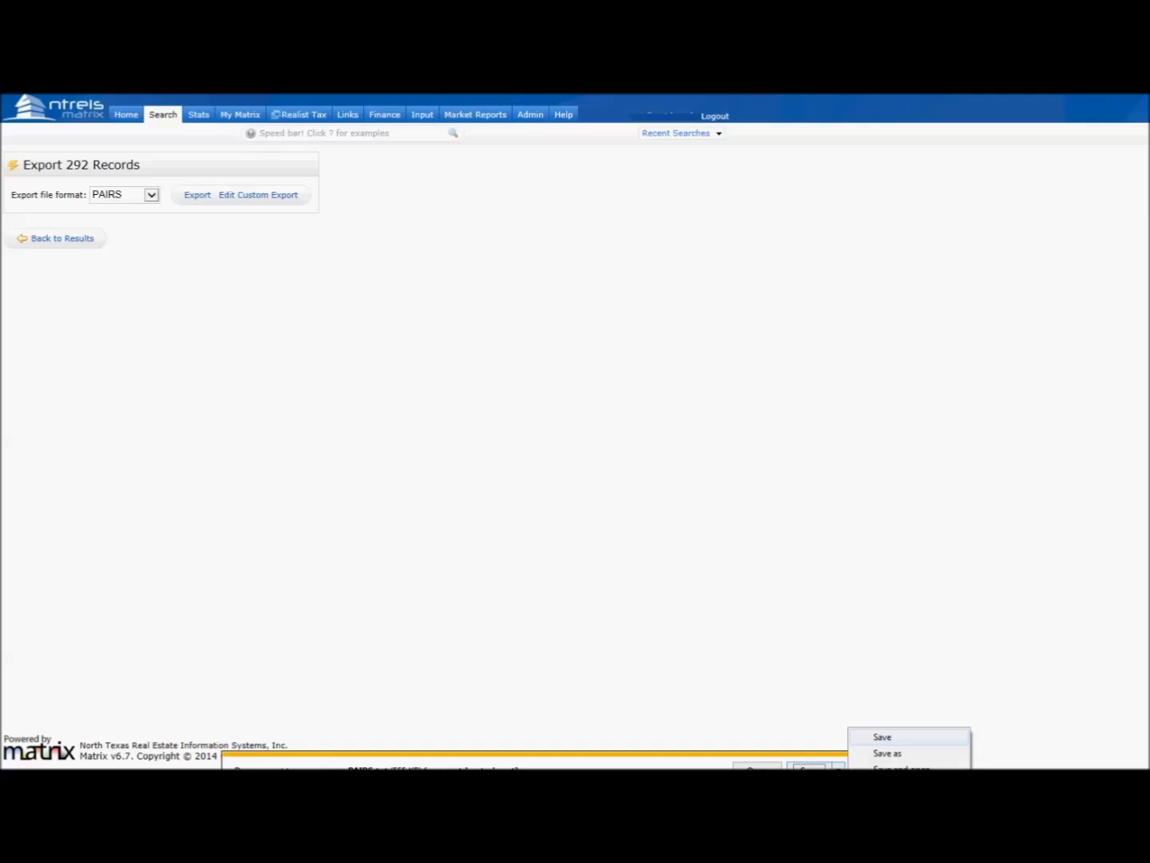
click(879, 755)
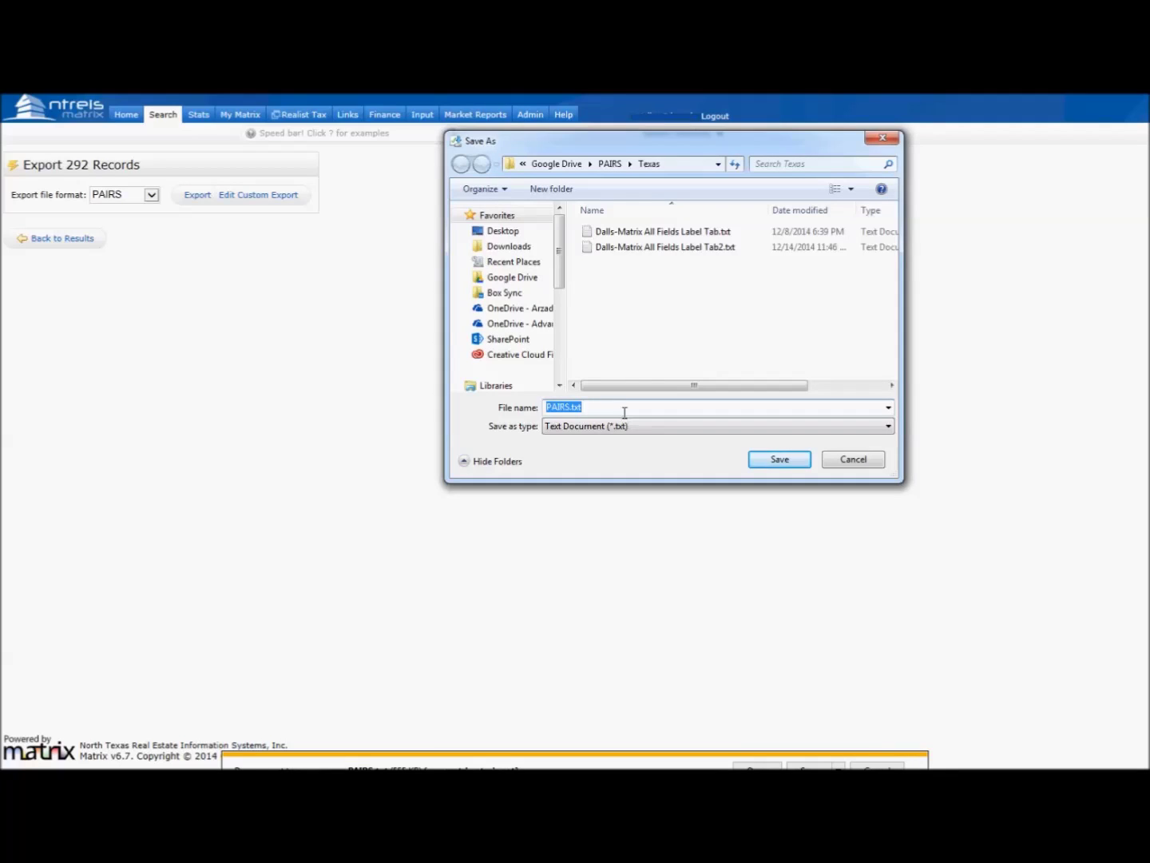
Change the file name to 'filenumber', keeping it a Text Document in the Texas folder
text(1234-somewhere)
key(BackSpace)
key(BackSpace)
key(BackSpace)
key(BackSpace)
key(BackSpace)
key(BackSpace)
key(BackSpace)
key(BackSpace)
key(BackSpace)
key(BackSpace)
key(BackSpace)
key(BackSpace)
key(BackSpace)
key(BackSpace)
text(filenumber)
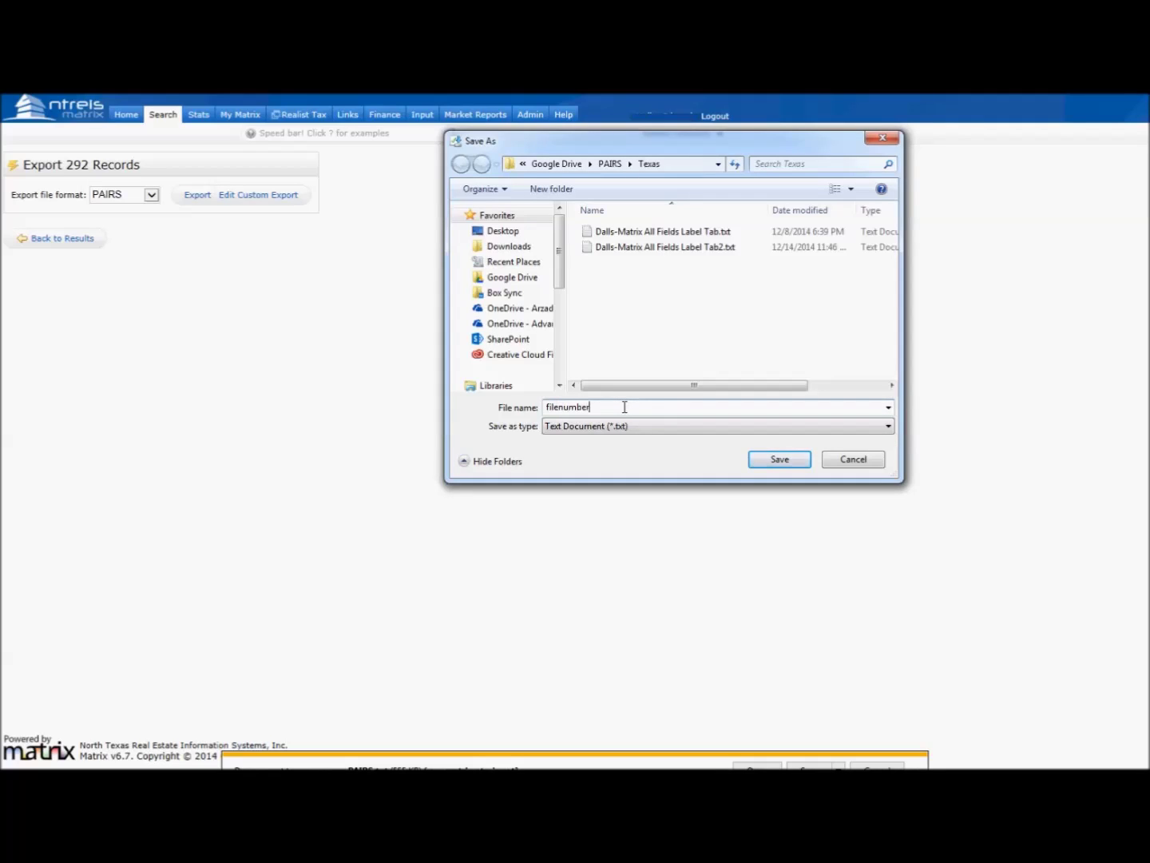